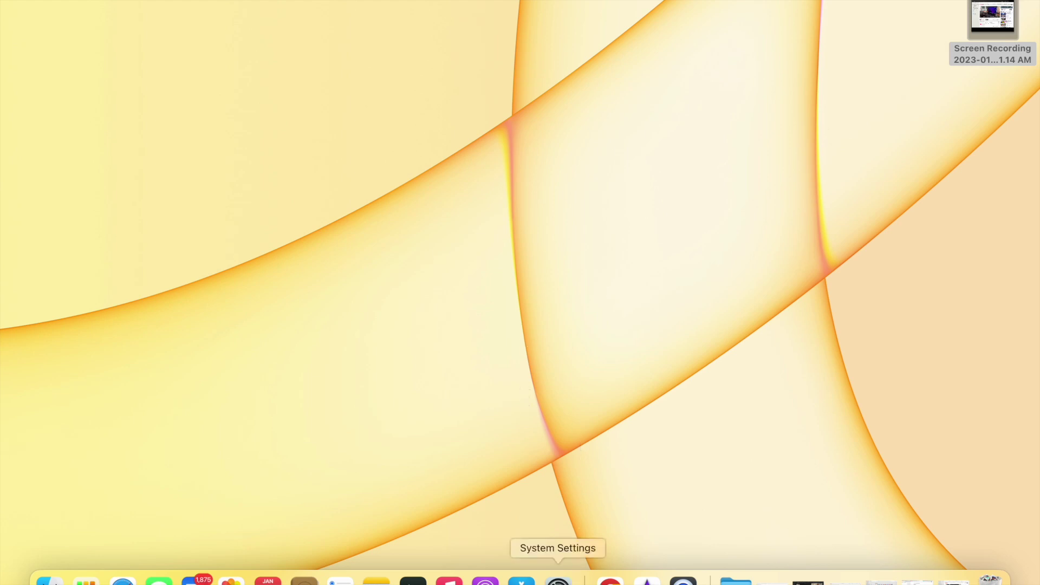
In Privacy & Security, confirm Input Monitoring allows OBSBOT_WebCam, then go back to the category list.
{"action": "left_click", "coordinate": [558, 580]}
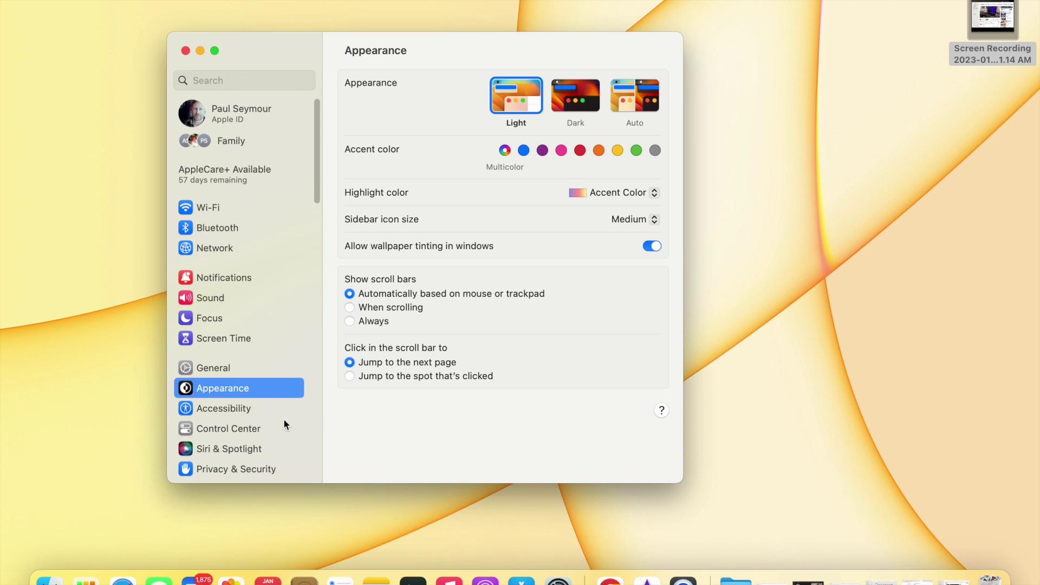
{"action": "left_click", "coordinate": [262, 467]}
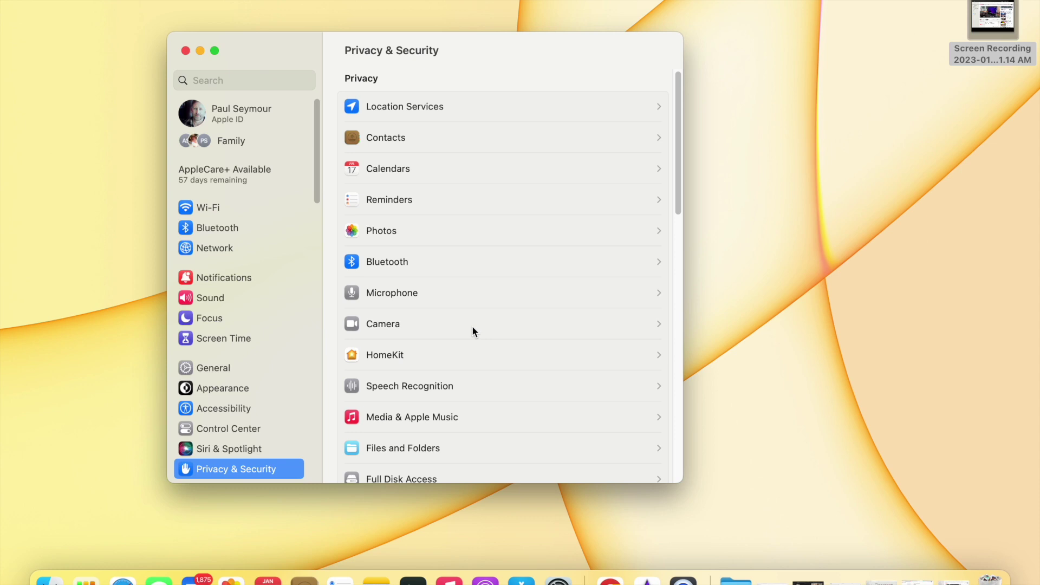
{"action": "scroll", "coordinate": [472, 327], "scroll_direction": "down", "scroll_amount": 5}
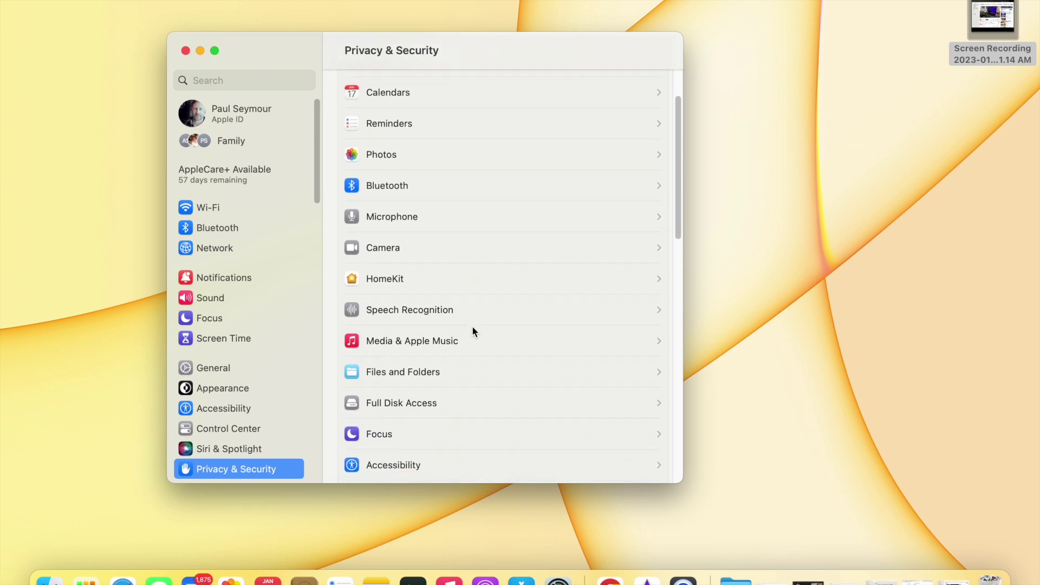
{"action": "scroll", "coordinate": [472, 328], "scroll_direction": "down", "scroll_amount": 5}
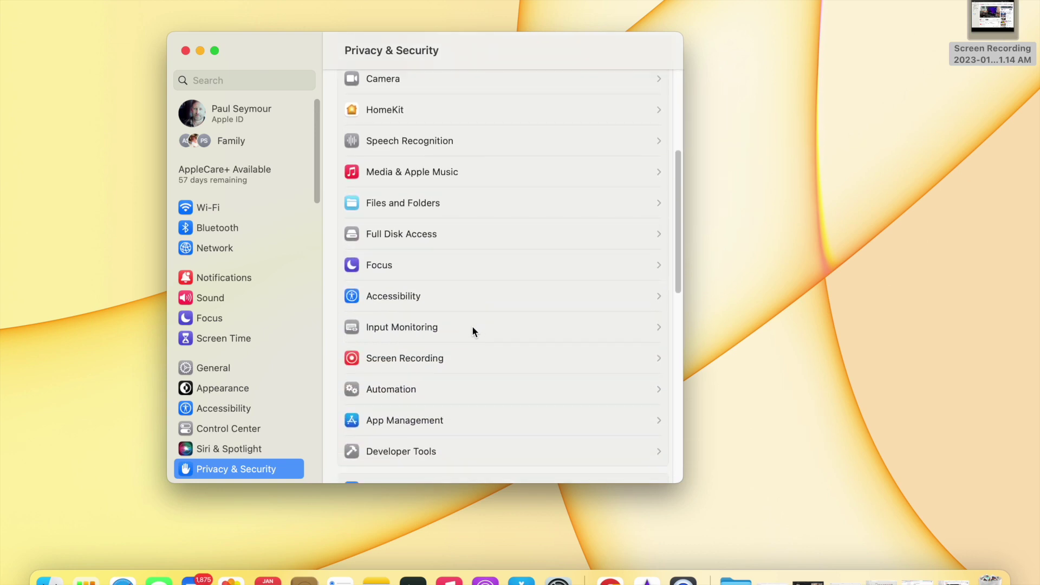
{"action": "scroll", "coordinate": [473, 328], "scroll_direction": "down", "scroll_amount": 2}
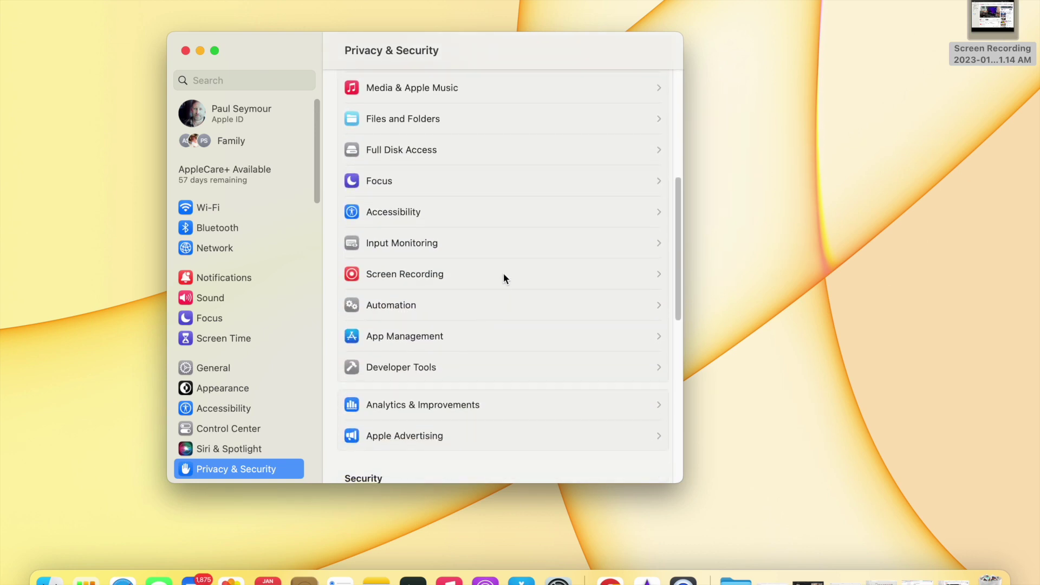
{"action": "left_click", "coordinate": [495, 243]}
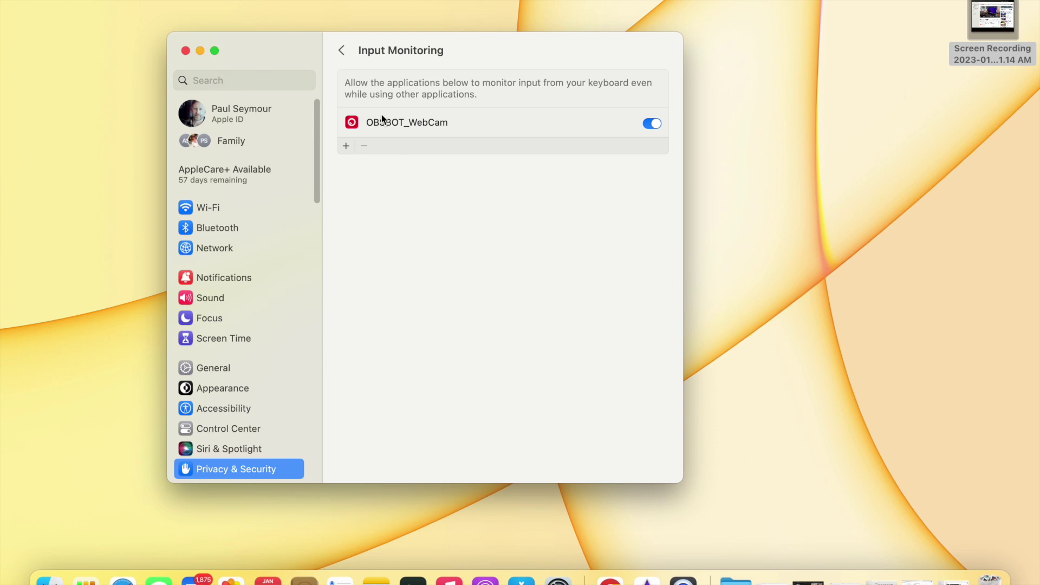
{"action": "left_click", "coordinate": [343, 51]}
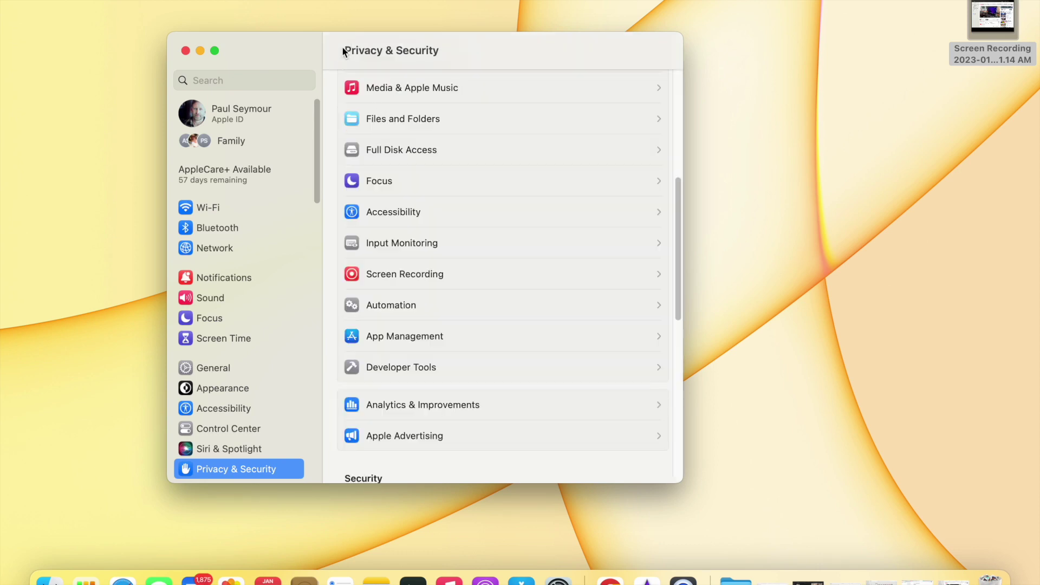
Search System Settings for 'input monitoring' and open the Privacy & Security result.
{"action": "scroll", "coordinate": [479, 308], "scroll_direction": "down", "scroll_amount": 3}
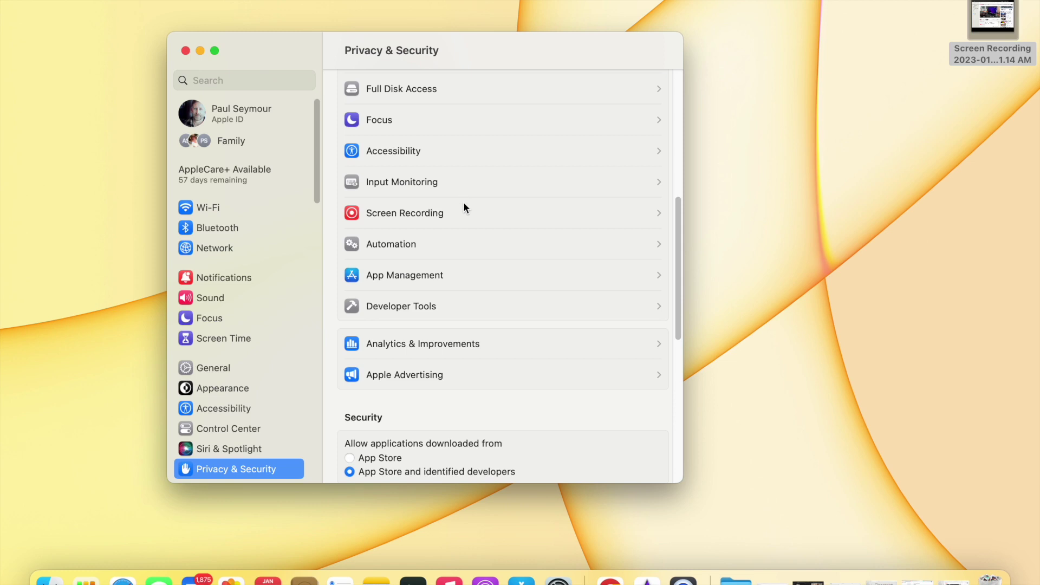
{"action": "scroll", "coordinate": [463, 201], "scroll_direction": "down", "scroll_amount": 5}
{"action": "scroll", "coordinate": [463, 202], "scroll_direction": "up", "scroll_amount": 15}
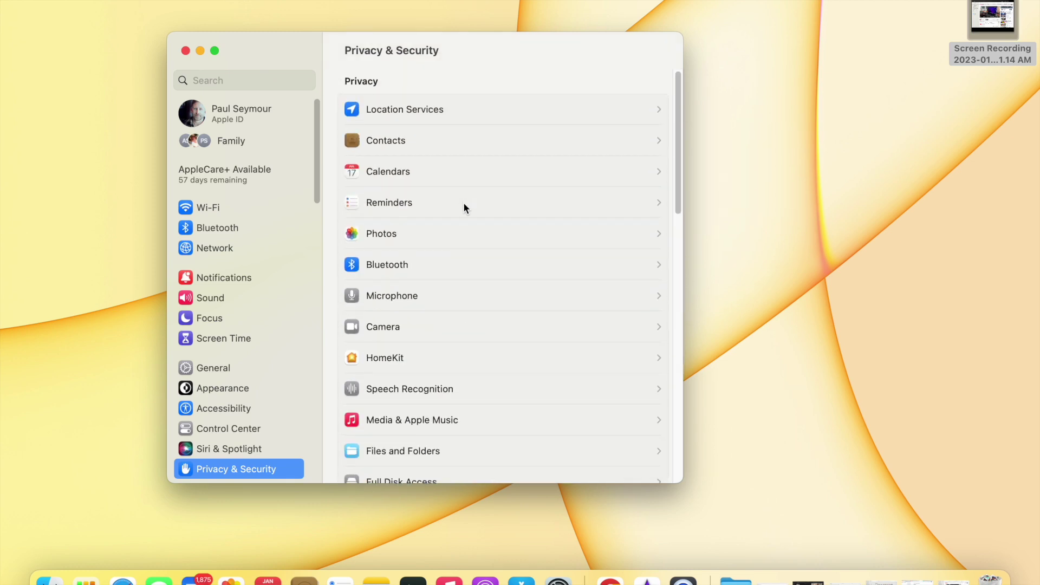
{"action": "left_click", "coordinate": [239, 81]}
{"action": "type", "text": "in"}
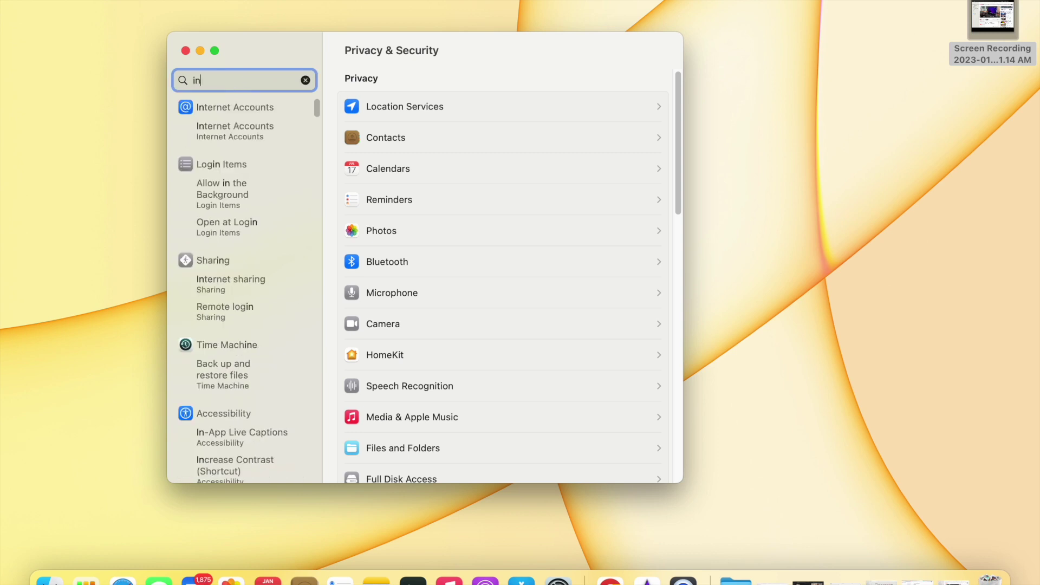
{"action": "type", "text": "put"}
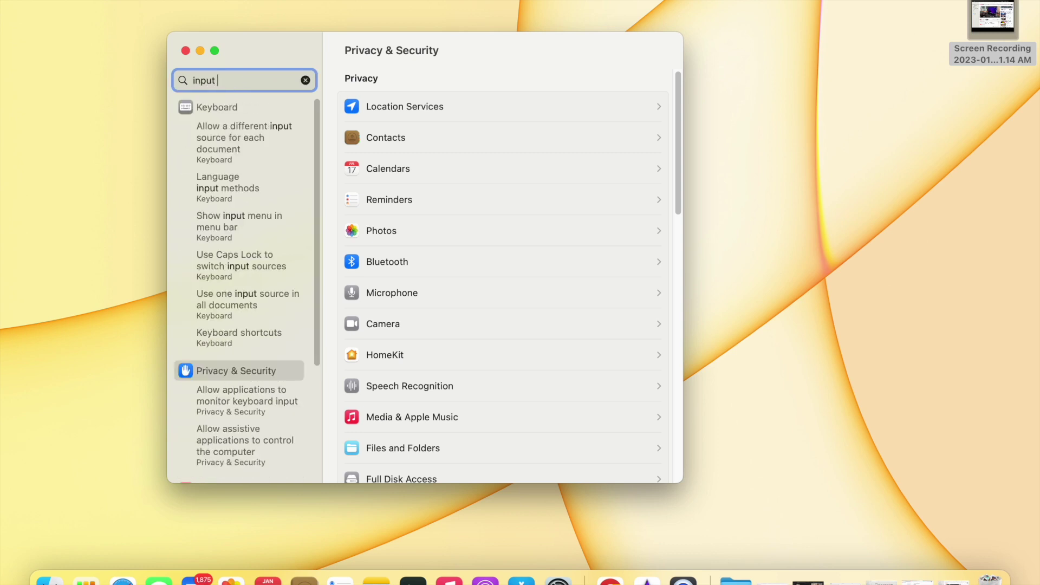
{"action": "type", "text": " mon"}
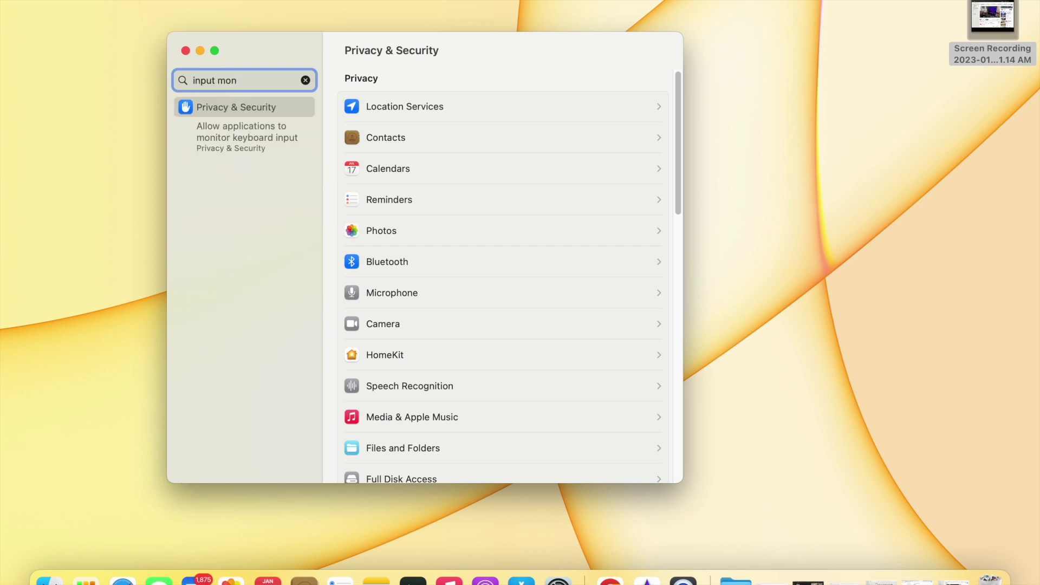
{"action": "type", "text": "itoring"}
{"action": "key", "text": "Return"}
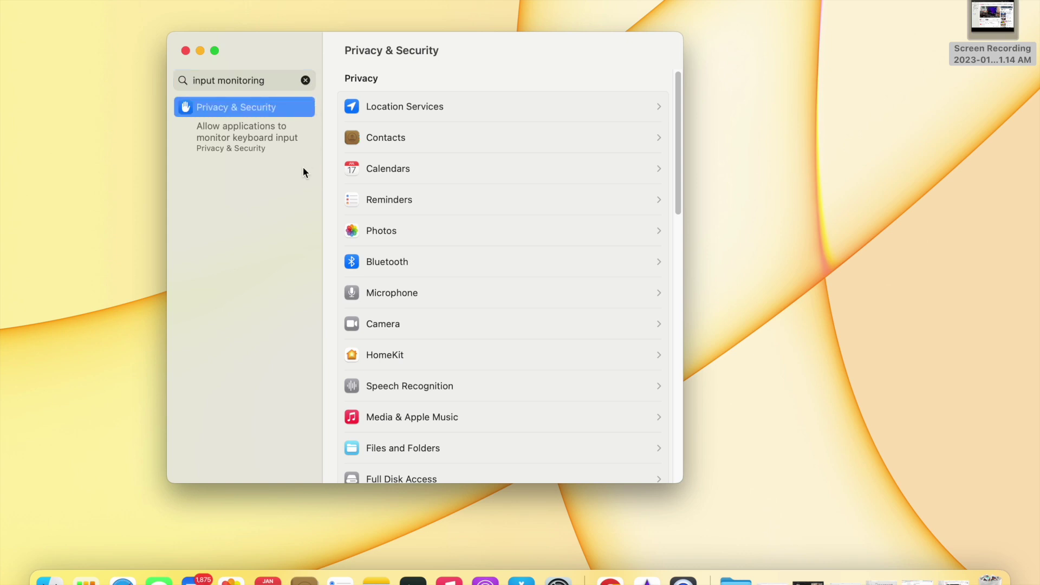
Show the Input Monitoring list with OBSBOT_WebCam enabled, then clear the search.
{"action": "scroll", "coordinate": [404, 246], "scroll_direction": "down", "scroll_amount": 5}
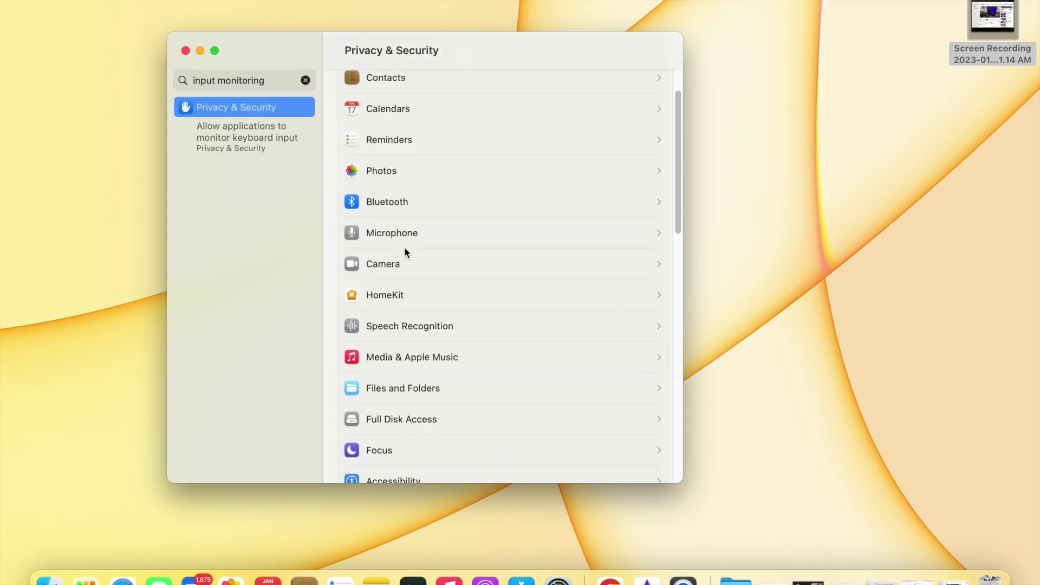
{"action": "scroll", "coordinate": [404, 251], "scroll_direction": "down", "scroll_amount": 2}
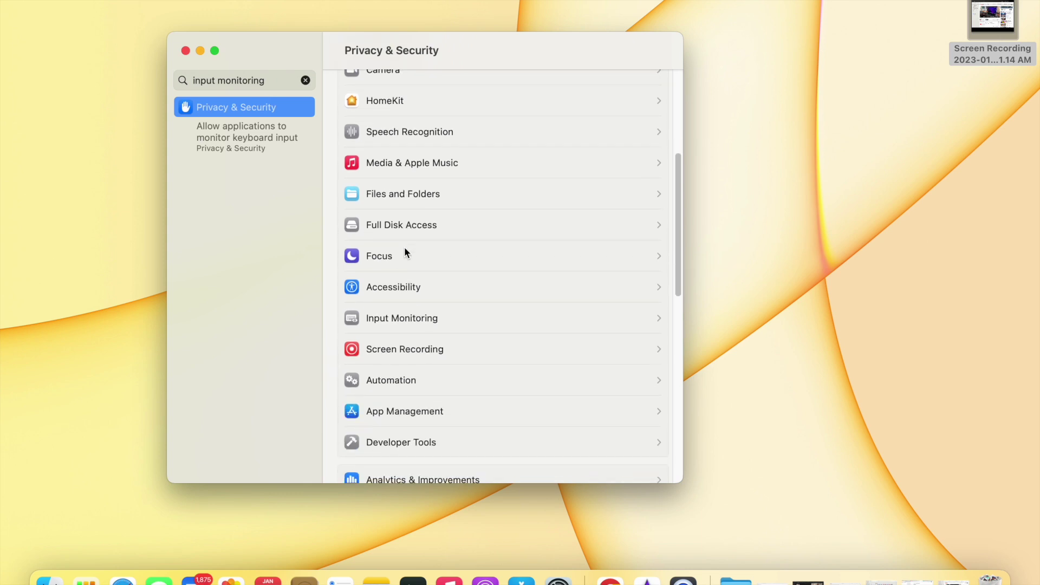
{"action": "left_click", "coordinate": [482, 320]}
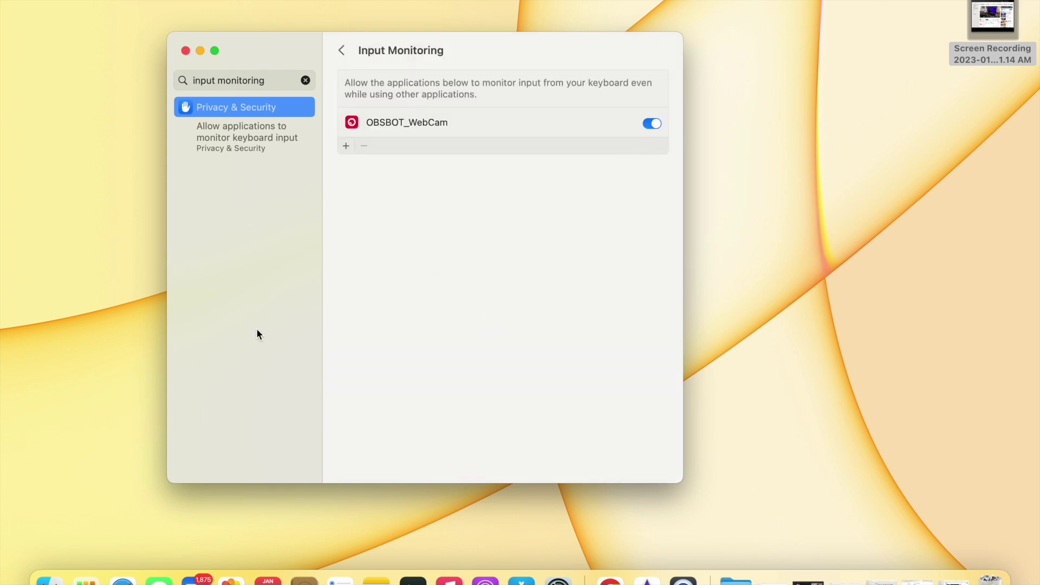
{"action": "left_click", "coordinate": [305, 81]}
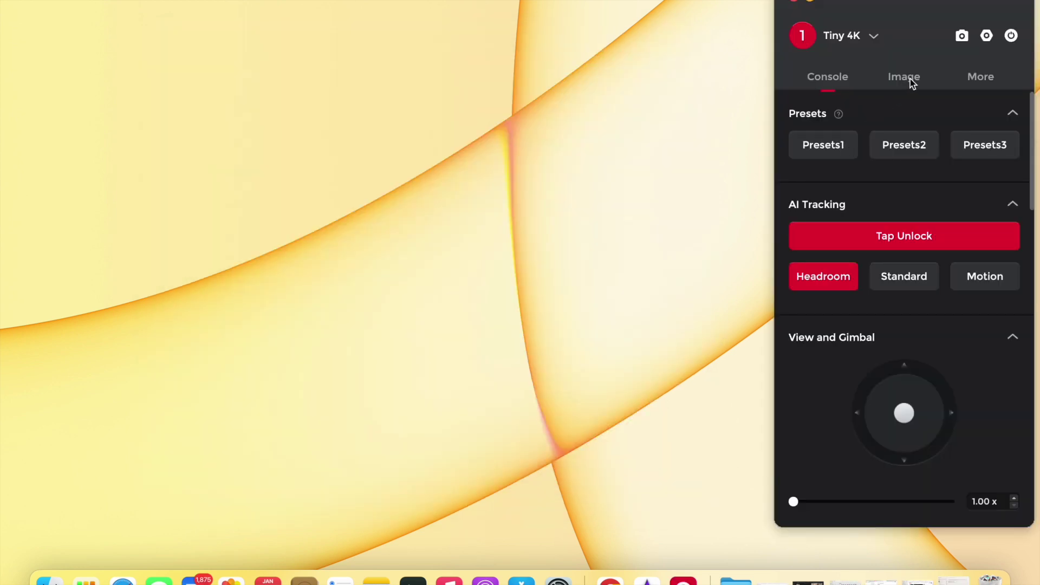
Show the Tiny 4K live Video Preview, then the Movies folder holding its recordings.
{"action": "left_click", "coordinate": [962, 37]}
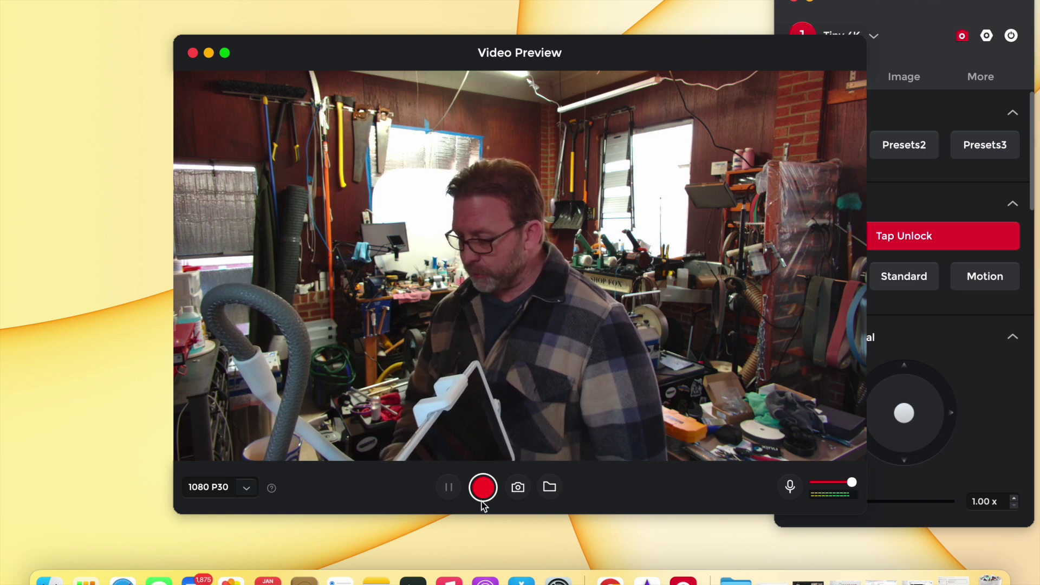
{"action": "left_click", "coordinate": [550, 487]}
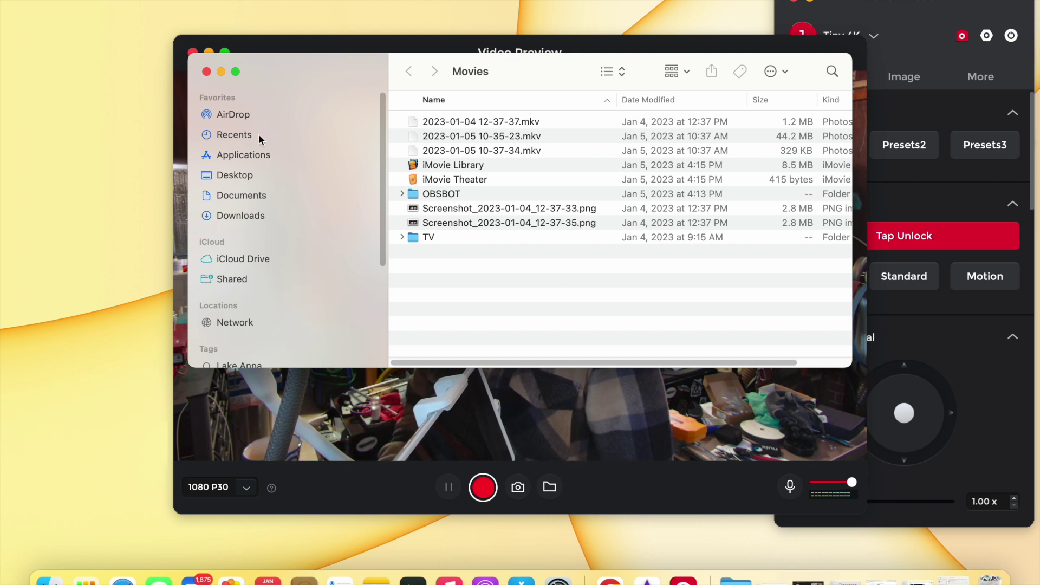
Close the Finder Movies window and the Tiny 4K Video Preview.
{"action": "left_click", "coordinate": [207, 71]}
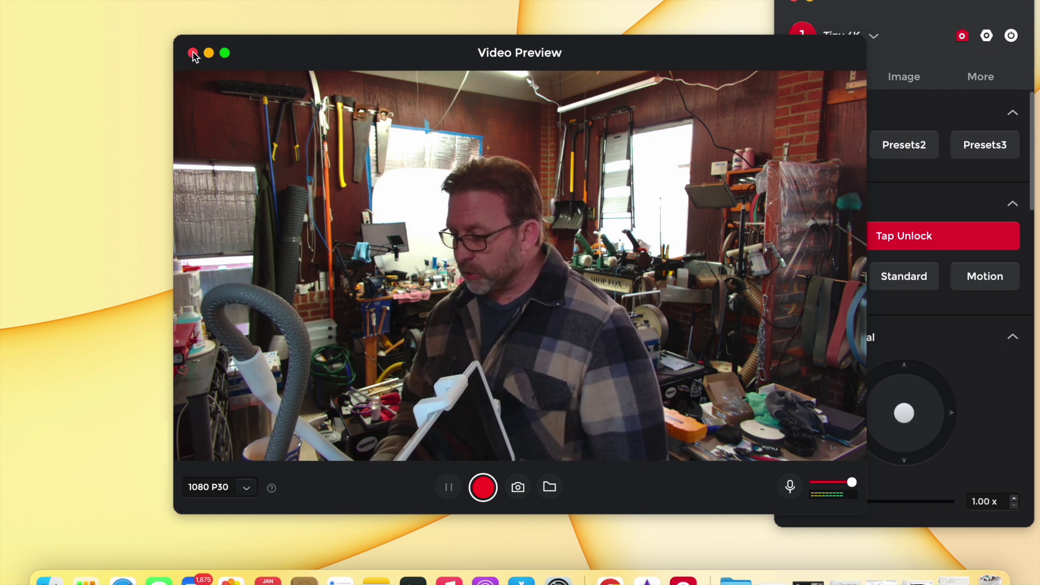
{"action": "left_click", "coordinate": [193, 53]}
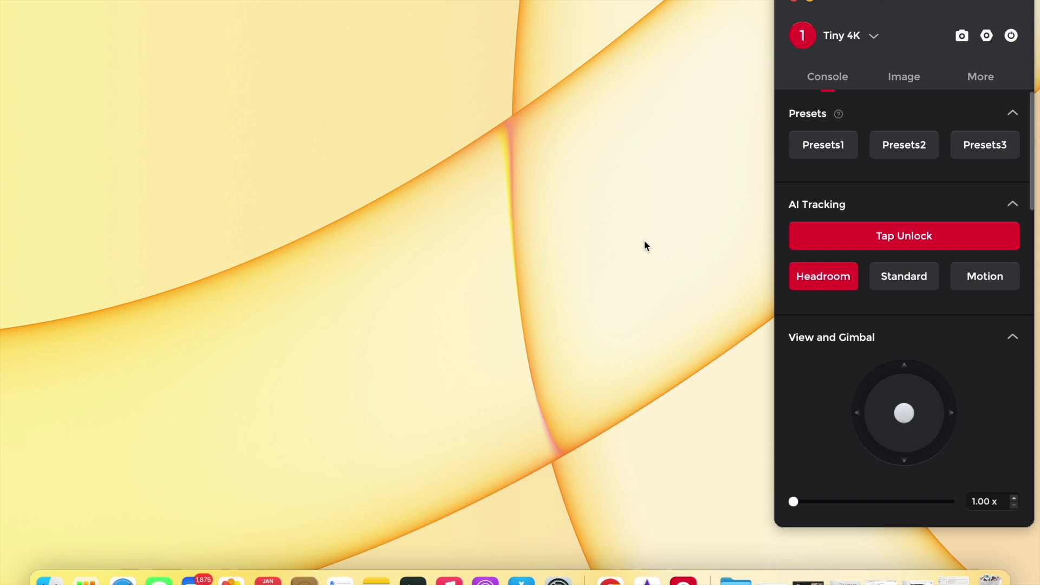
Launch Photo Booth via Siri and switch it to video recording mode.
{"action": "key", "text": "super+space"}
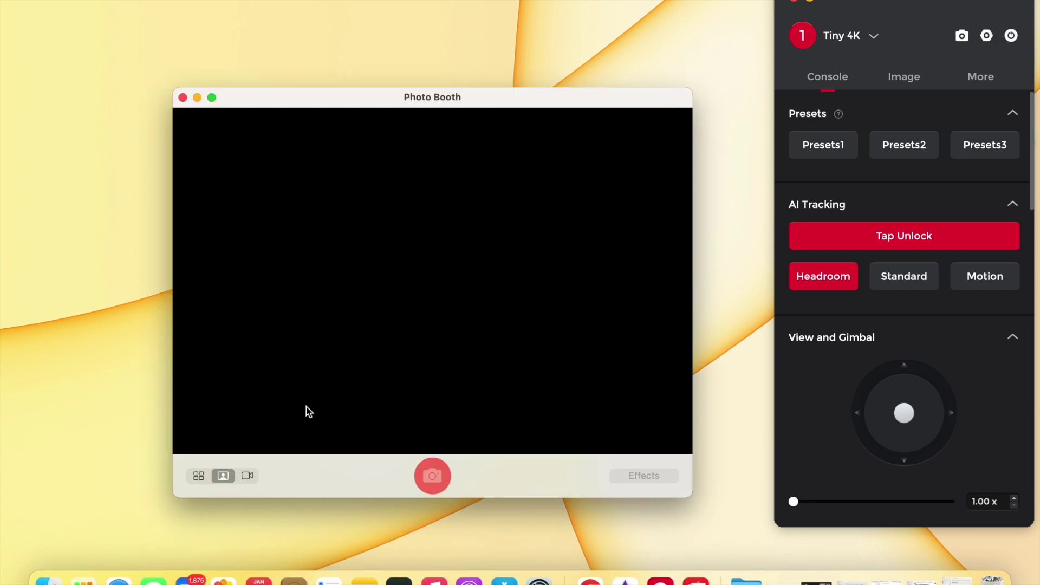
{"action": "left_click", "coordinate": [242, 476]}
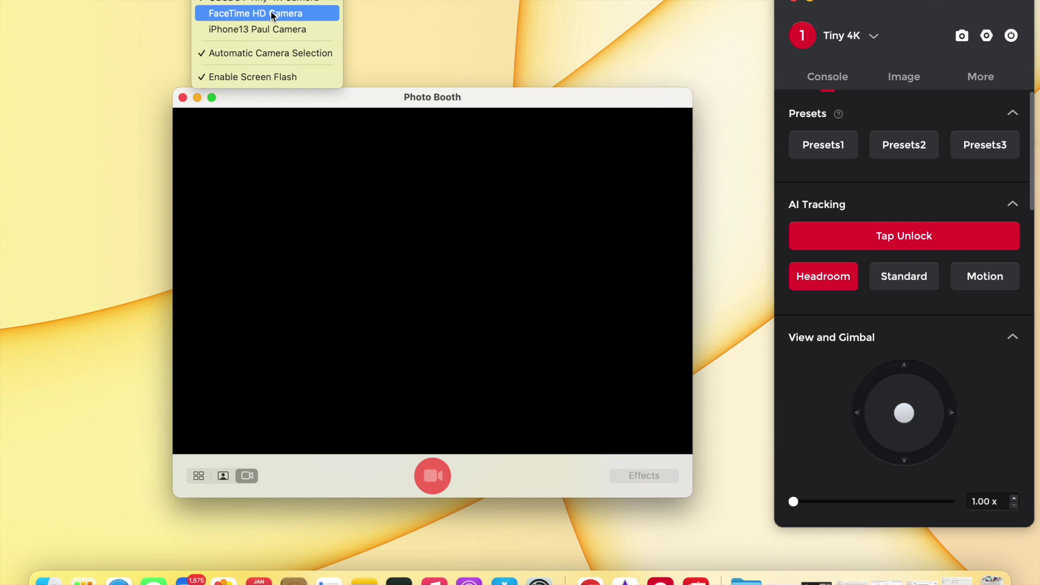
Set Photo Booth's camera source to OBSBOT Tiny 4K Camera instead of FaceTime HD Camera.
{"action": "left_click", "coordinate": [272, 14]}
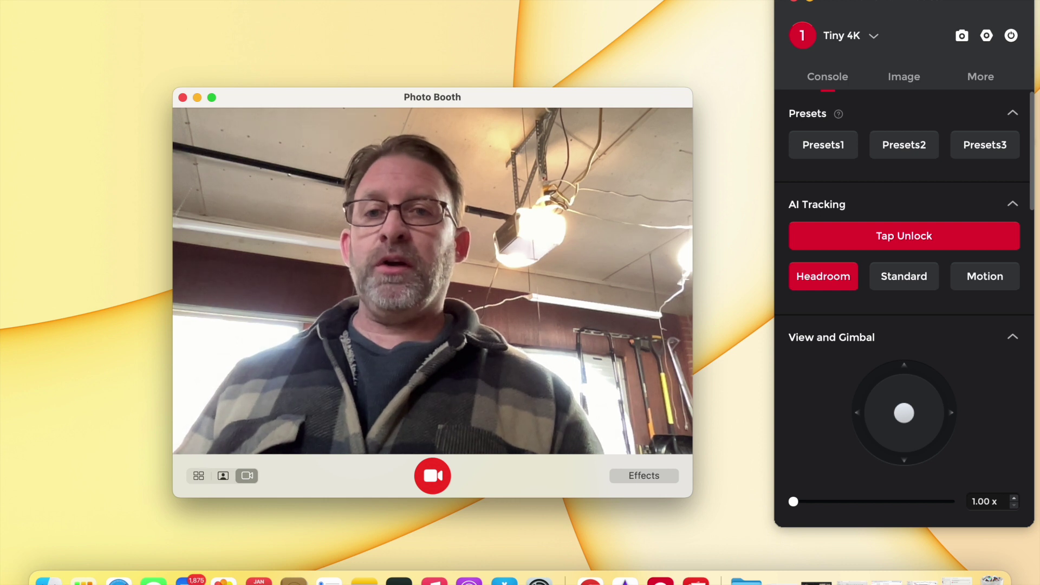
{"action": "left_click", "coordinate": [252, 5]}
{"action": "left_click", "coordinate": [254, 14]}
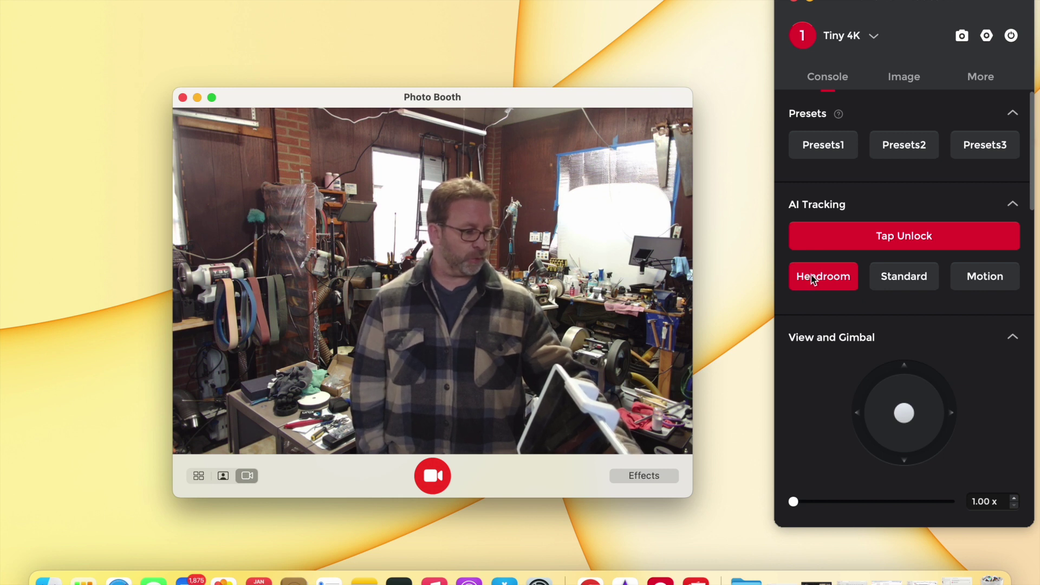
Switch the Tiny 4K's AI Tracking from Headroom to Standard in the Console tab.
{"action": "left_click", "coordinate": [904, 278]}
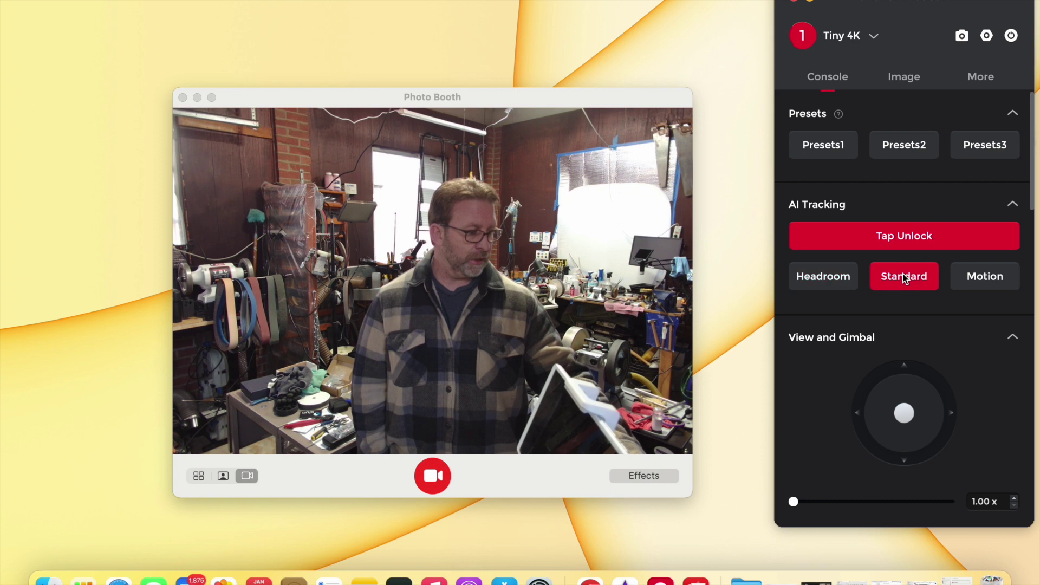